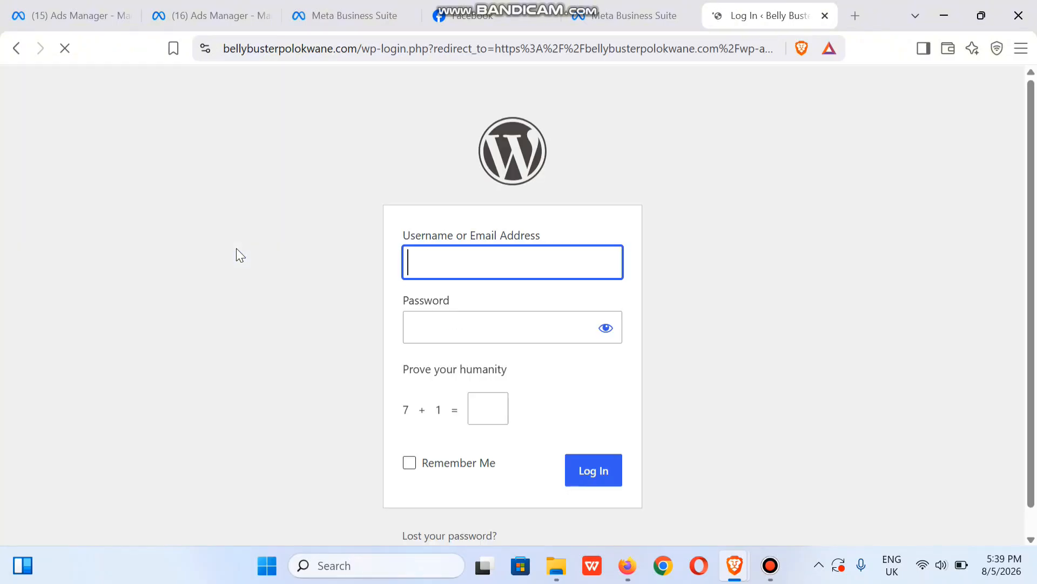
Log in to the WordPress admin area and open the page for adding a new plugin
left_click(607, 474)
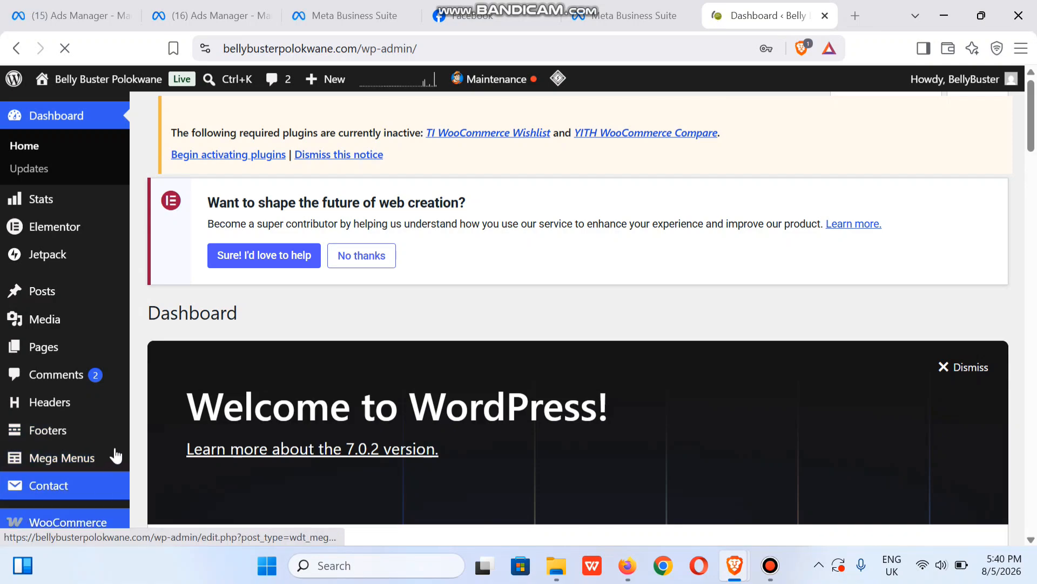
left_click_drag(1033, 103, 1033, 159)
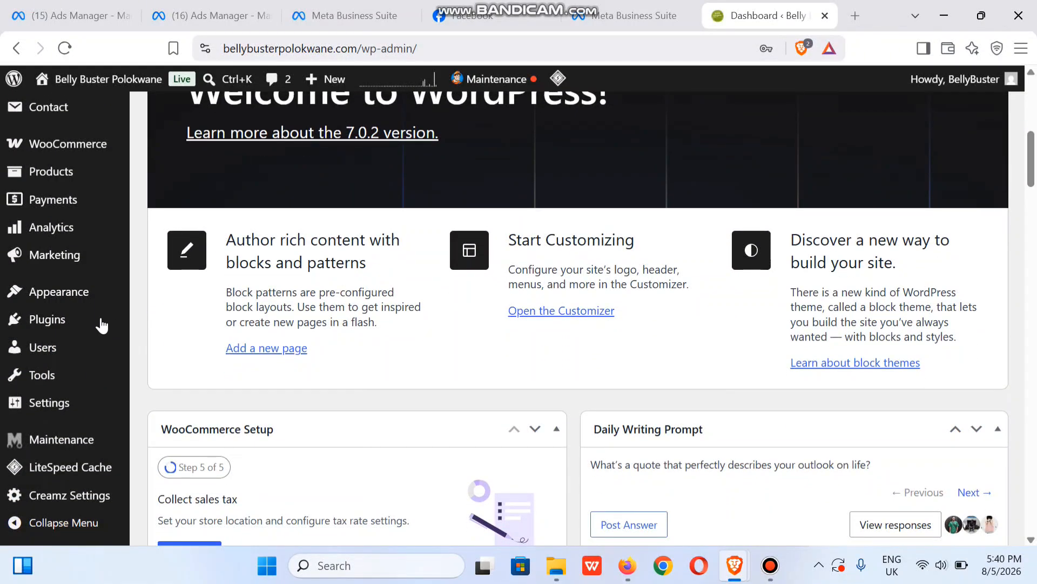
left_click(47, 325)
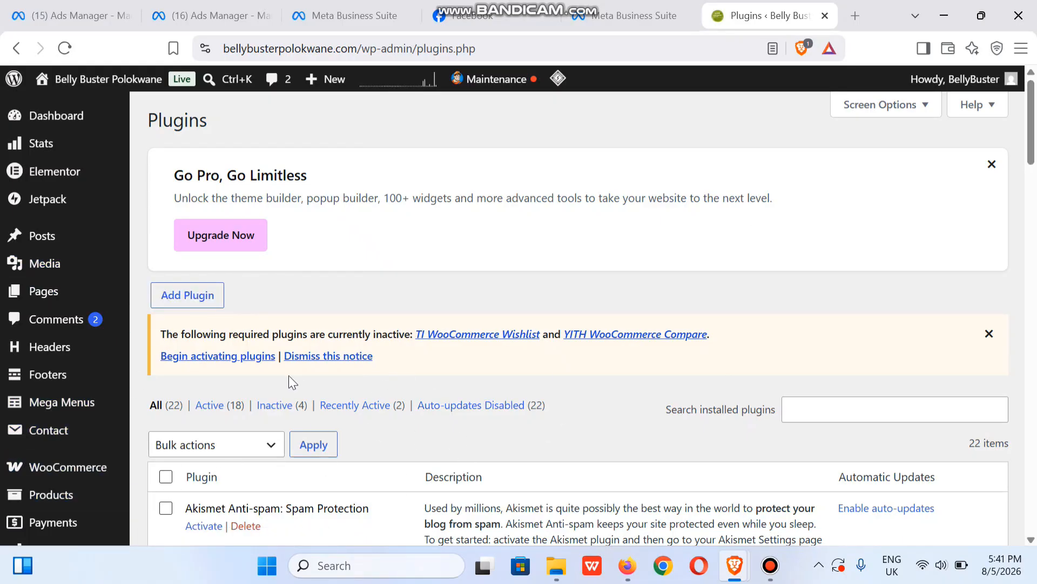
left_click(180, 304)
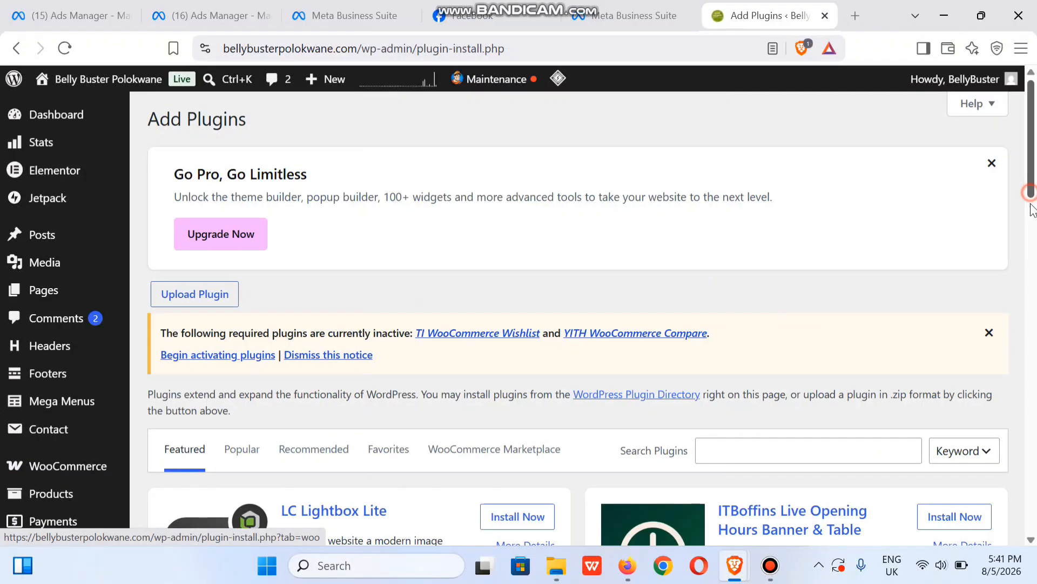
Search the plugin directory for "woo commerce facebook"
scroll(1032, 207, "down", 3)
left_click(765, 291)
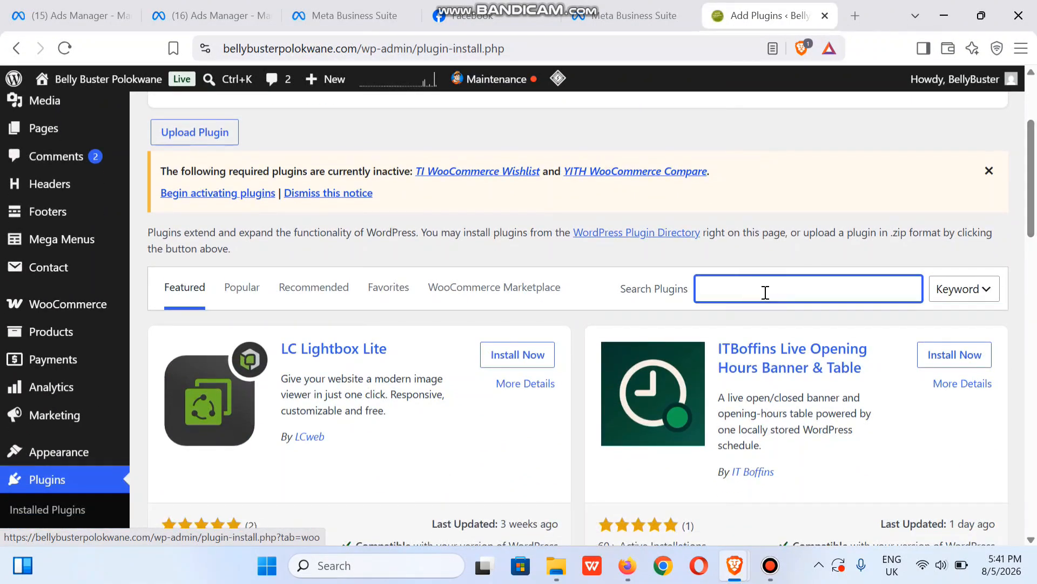
type("woo")
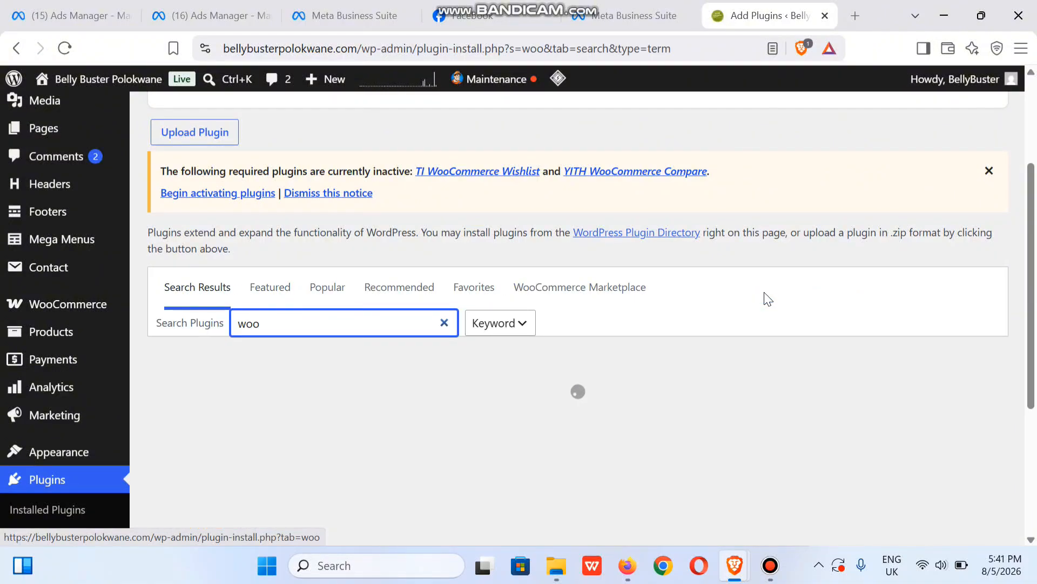
type("commerce facebook")
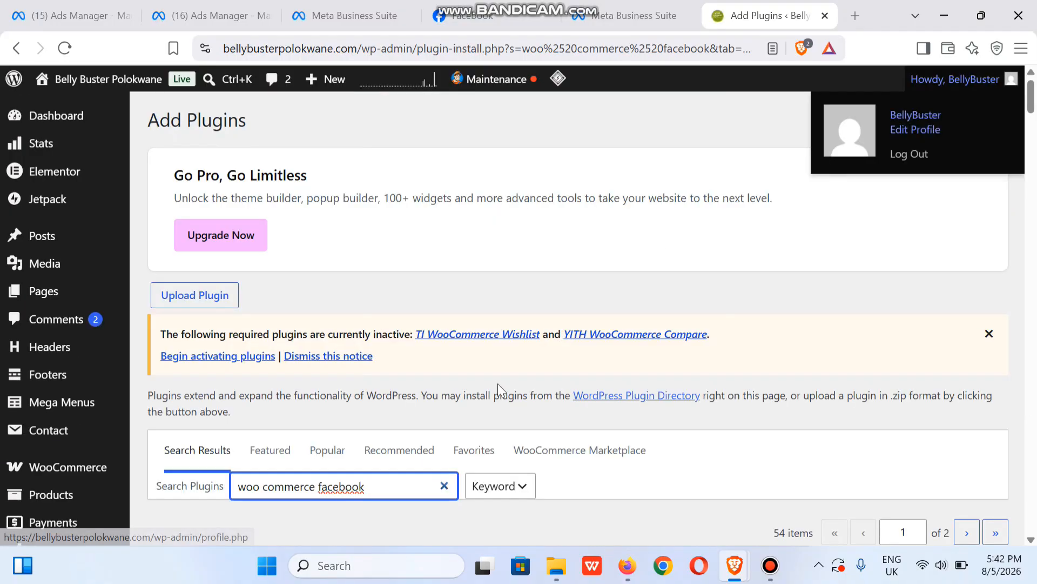
Search the plugin directory for "meta pixel"
key("ctrl+a")
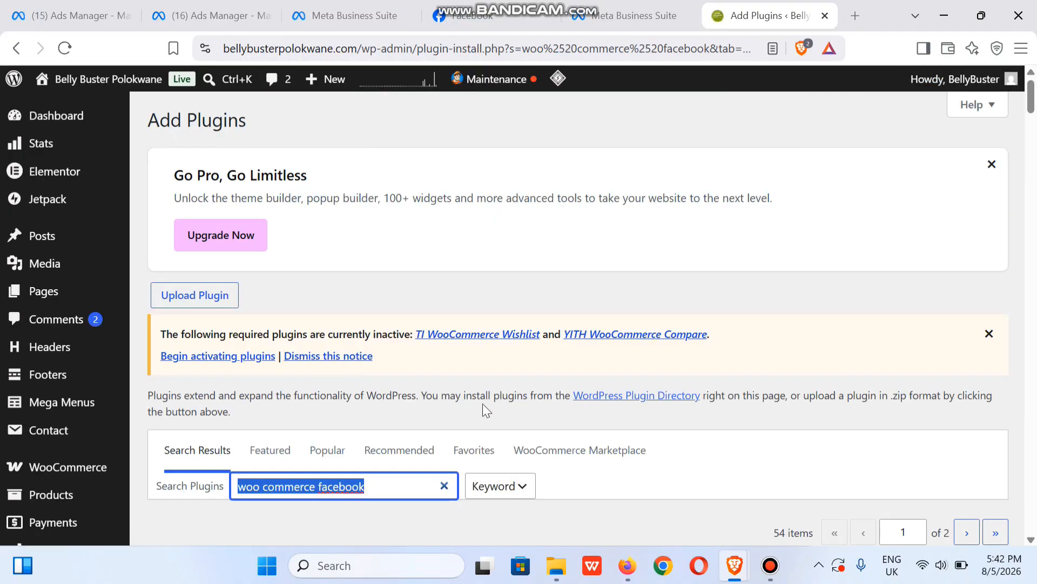
type("meta pi")
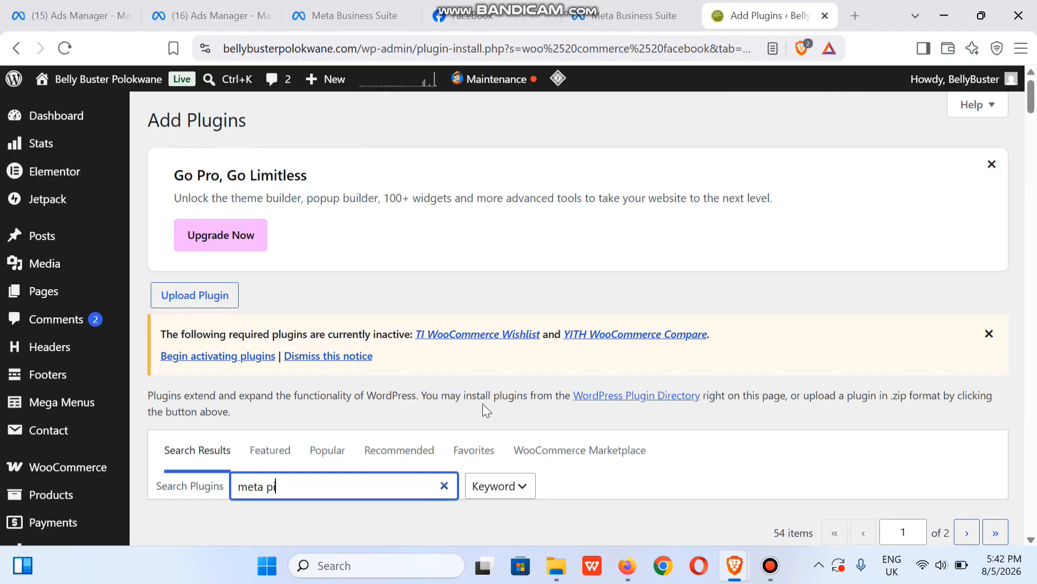
type("xel")
left_click_drag(1030, 189, 1036, 280)
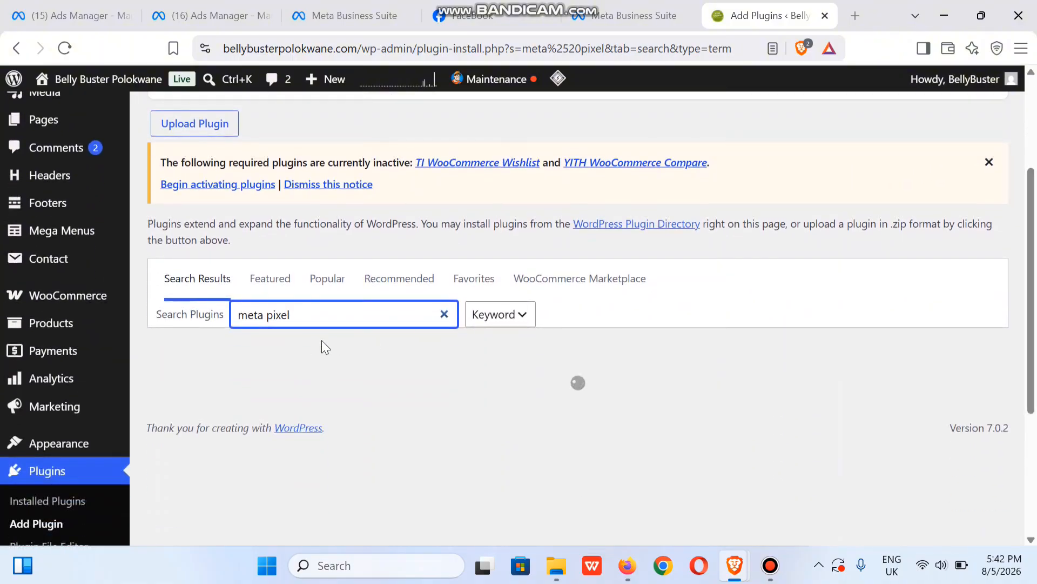
left_click(336, 311)
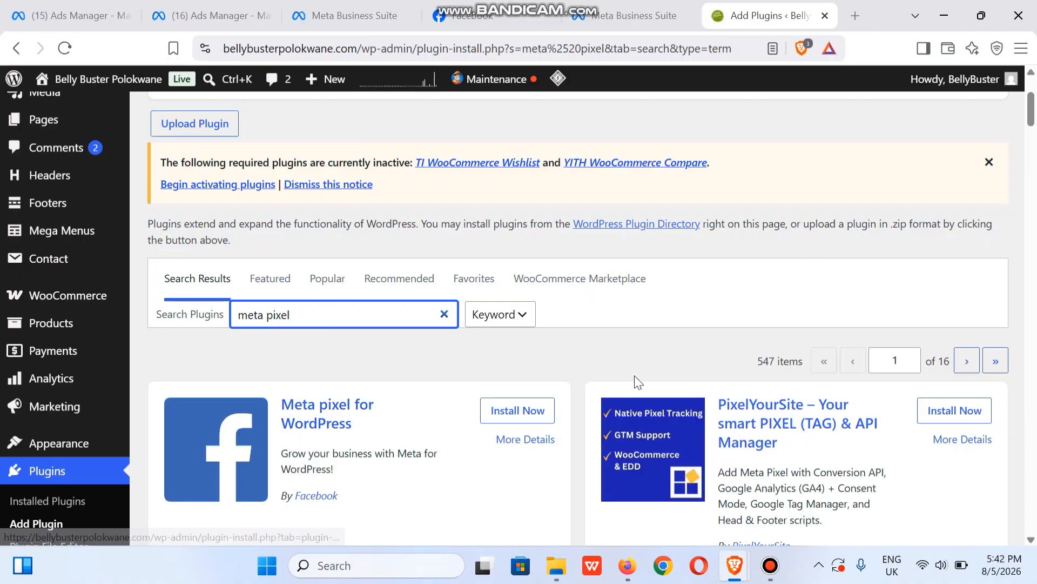
Install and activate the Meta for WooCommerce plugin by Facebook
left_click_drag(1030, 120, 1028, 183)
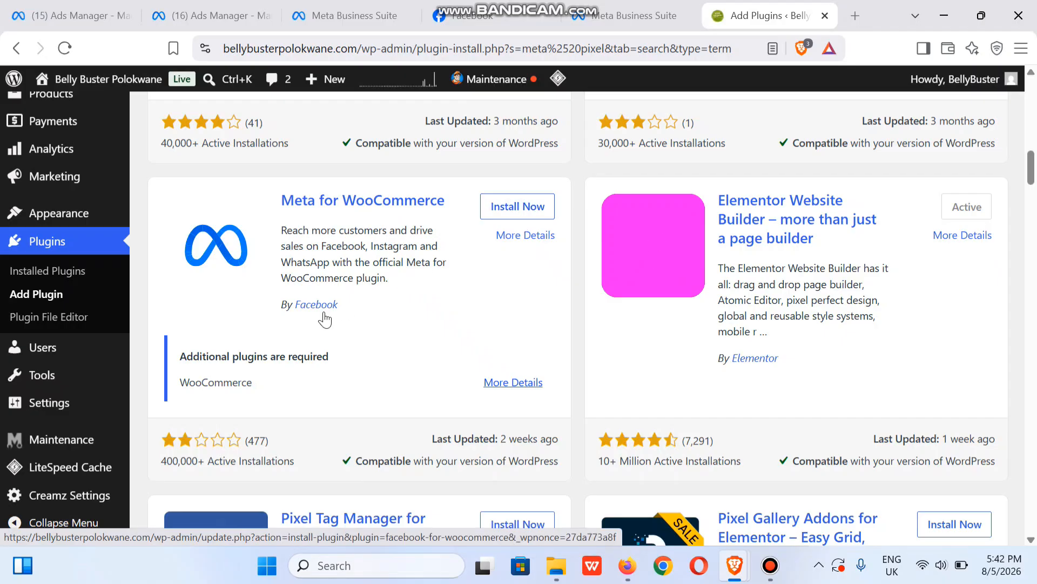
left_click(525, 210)
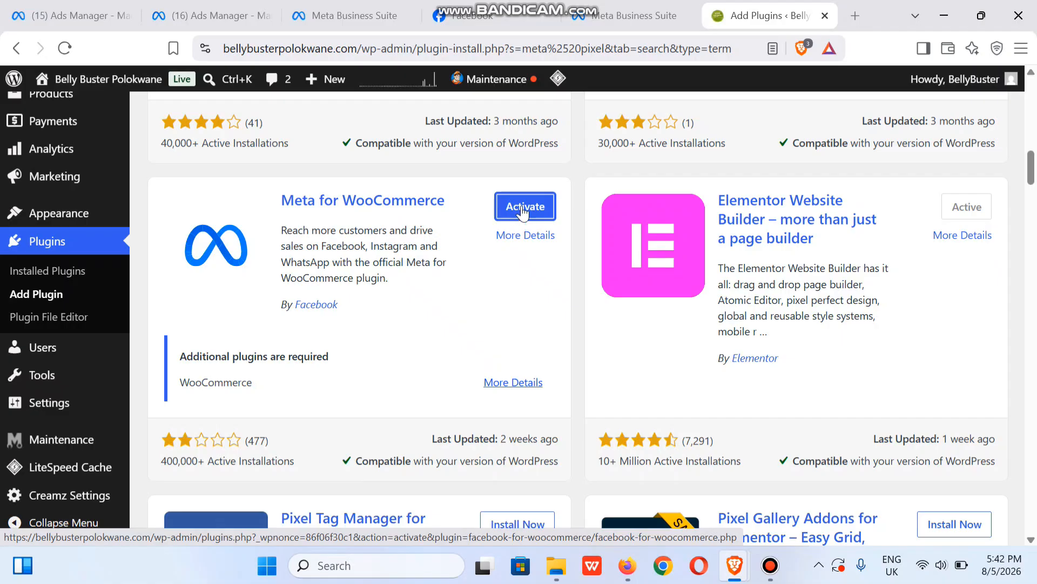
left_click(523, 212)
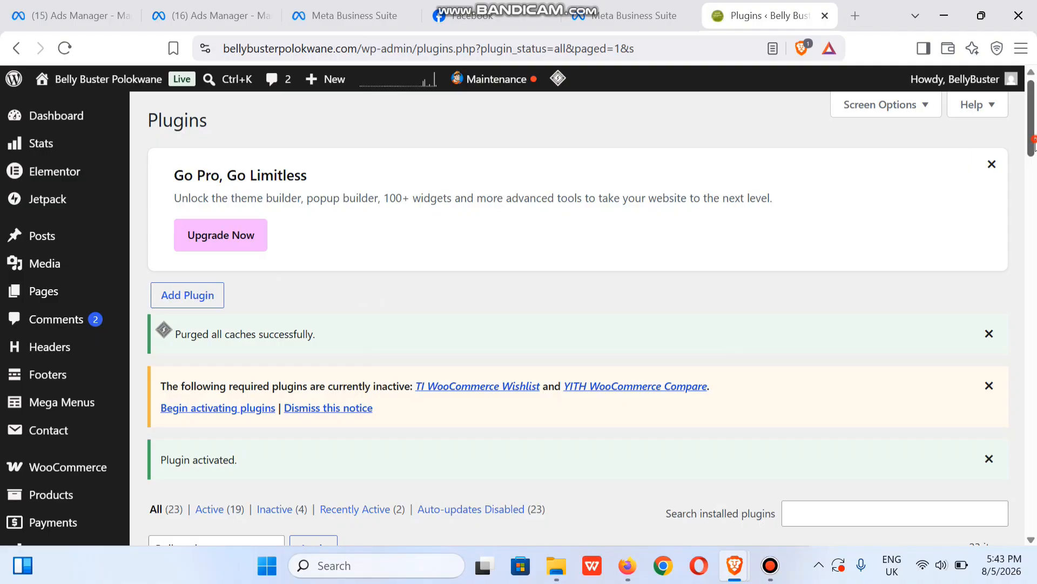
Find Meta for WooCommerce among the installed plugins and open its configuration
left_click_drag(1032, 146, 1034, 229)
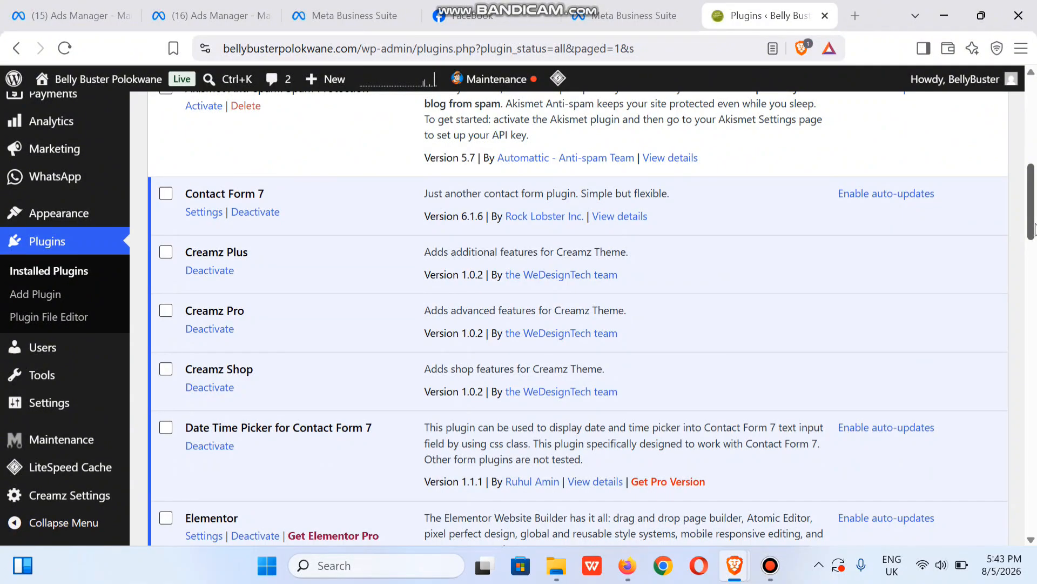
left_click_drag(1035, 229, 1033, 361)
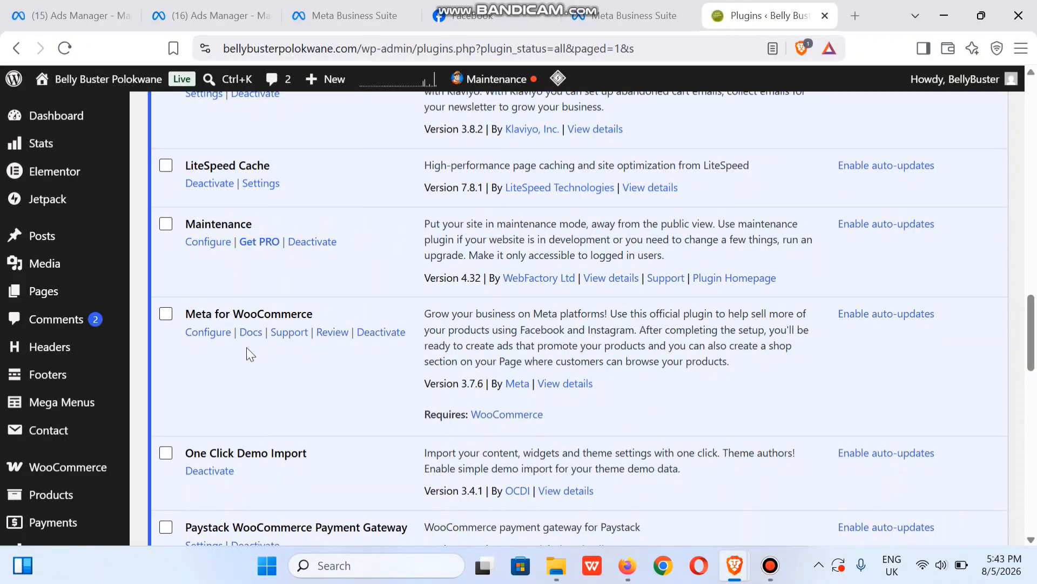
left_click(214, 337)
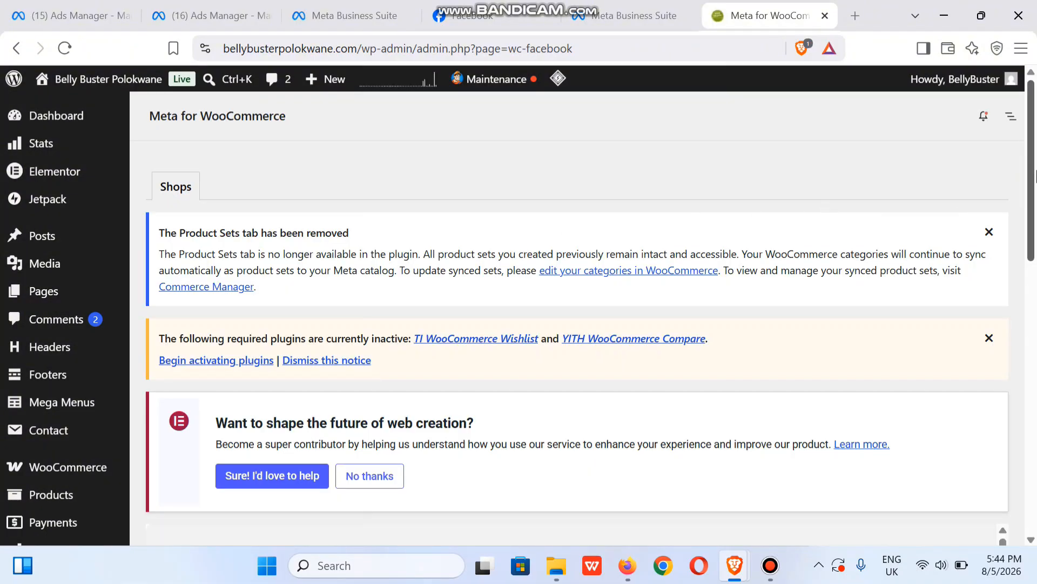
Keep South Africa as the primary market and start the Meta connection setup for Advantage+ catalogue ads
left_click_drag(1033, 187, 1029, 339)
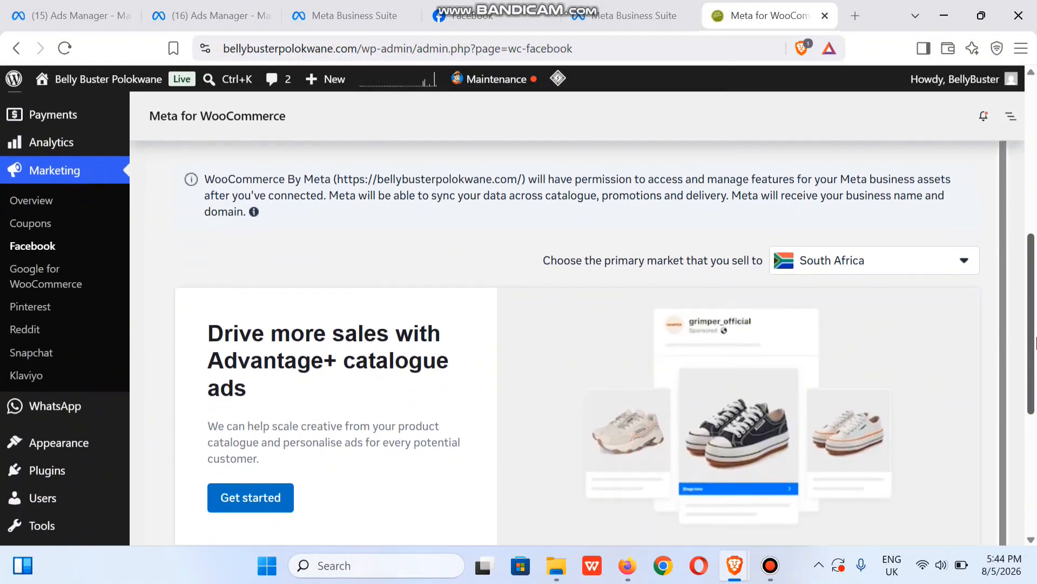
left_click(852, 270)
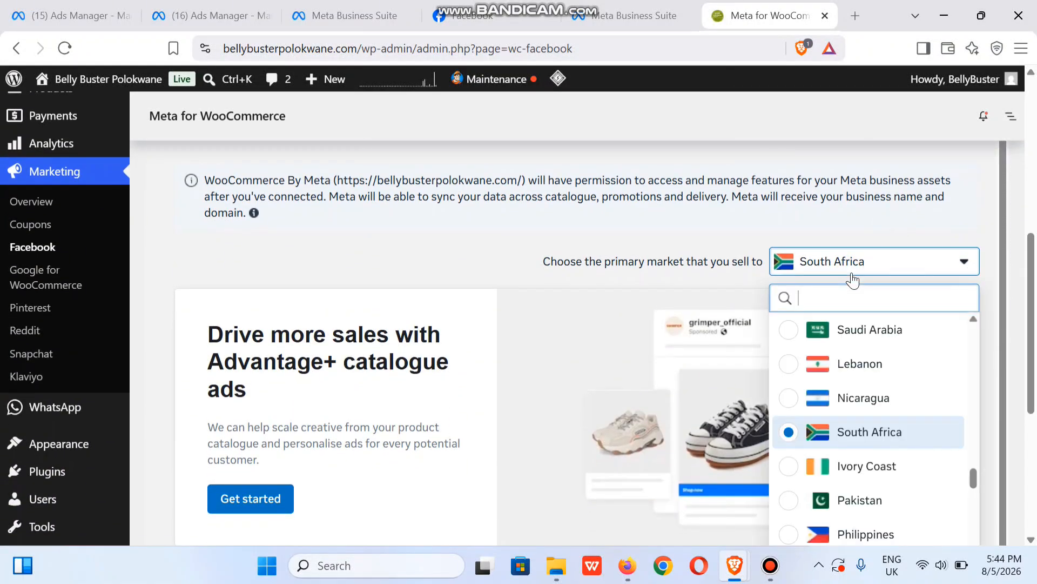
left_click(680, 227)
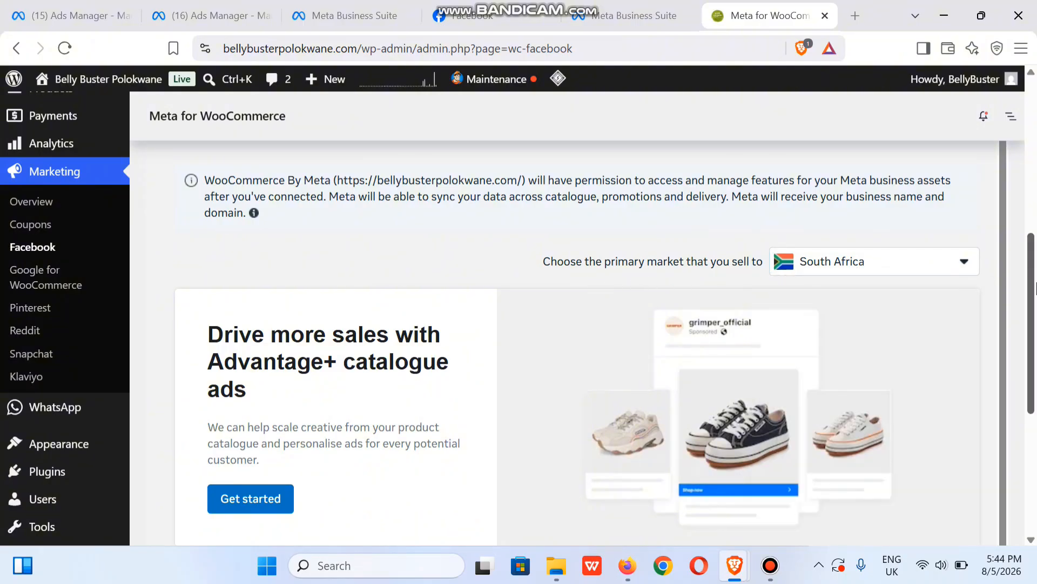
left_click_drag(1032, 309, 1035, 469)
scroll(542, 371, "up", 5)
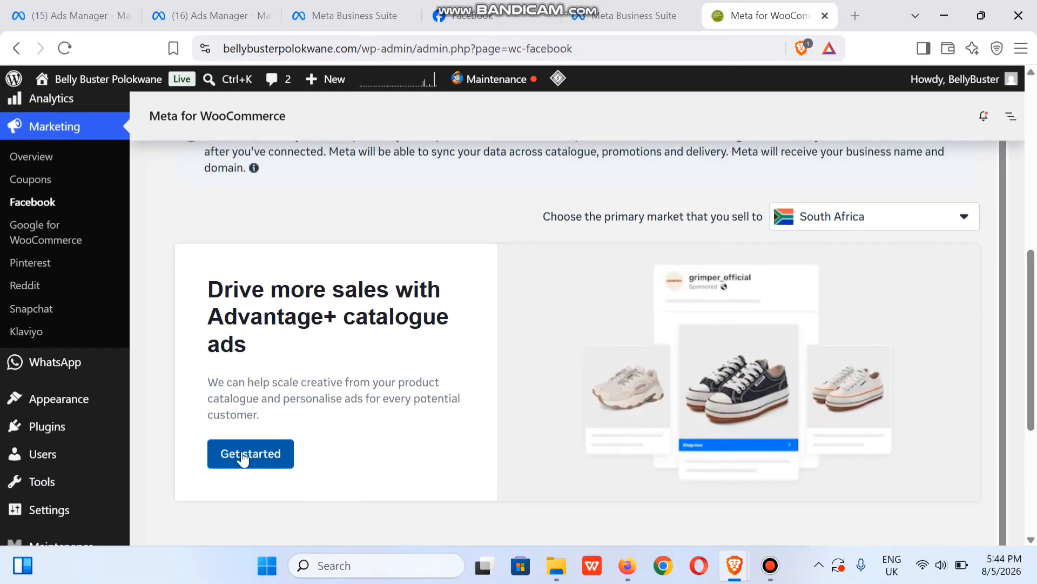
left_click(242, 456)
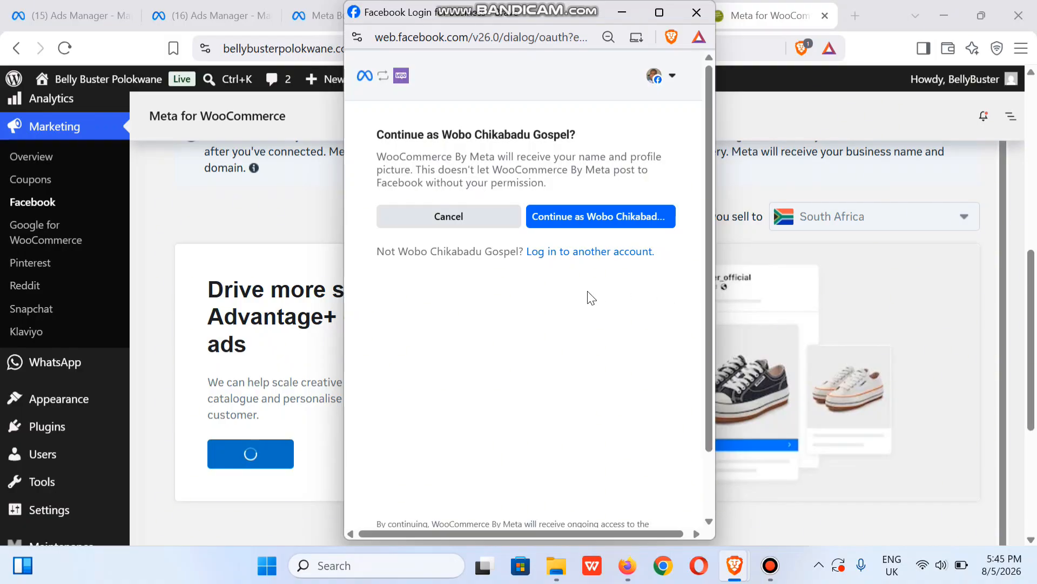
Continue with the signed-in Facebook account and select the South Africa gist business with its Facebook Page and Instagram profile
left_click(601, 222)
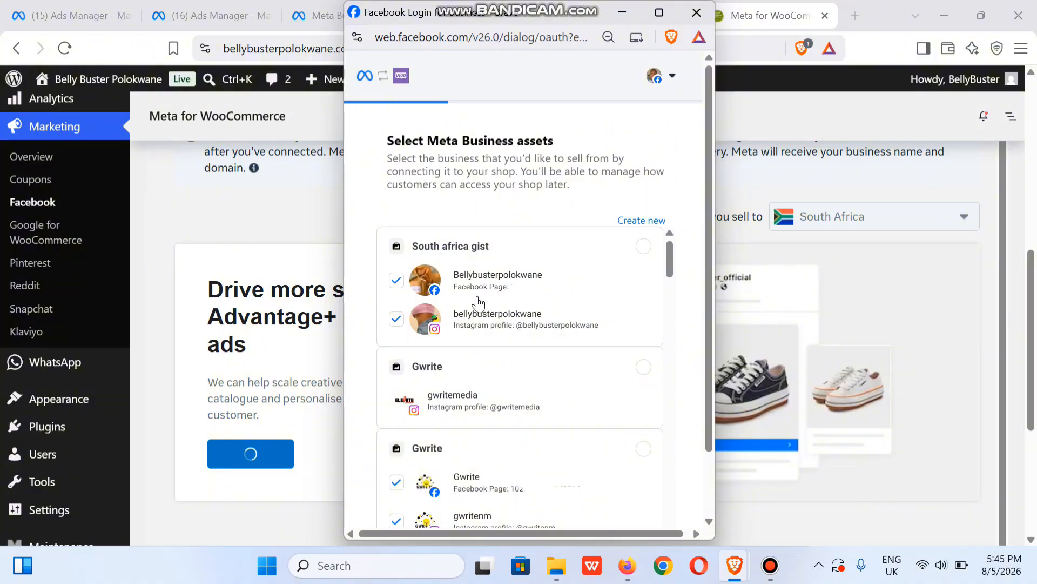
left_click(643, 247)
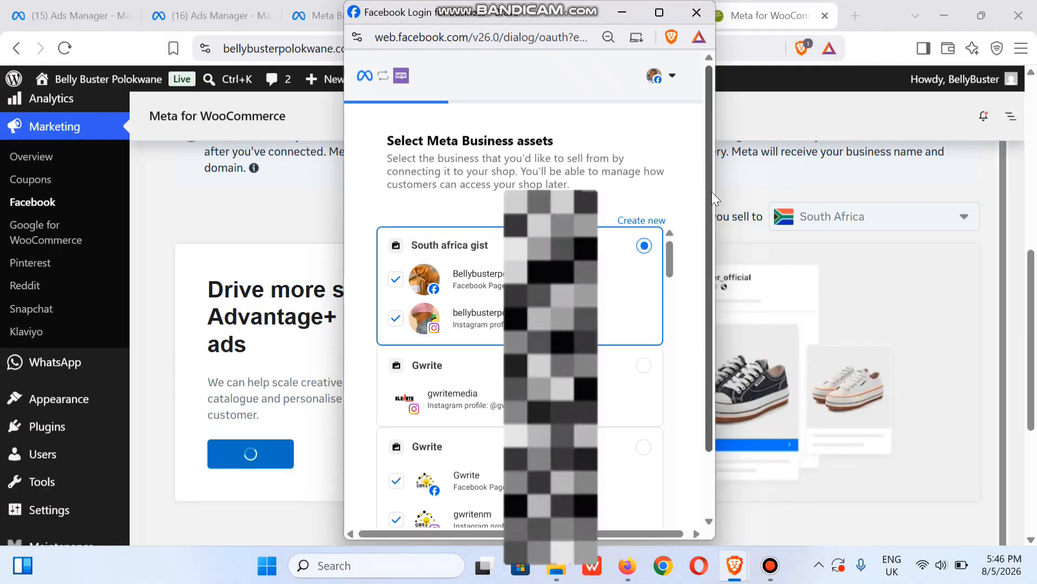
left_click_drag(711, 203, 707, 269)
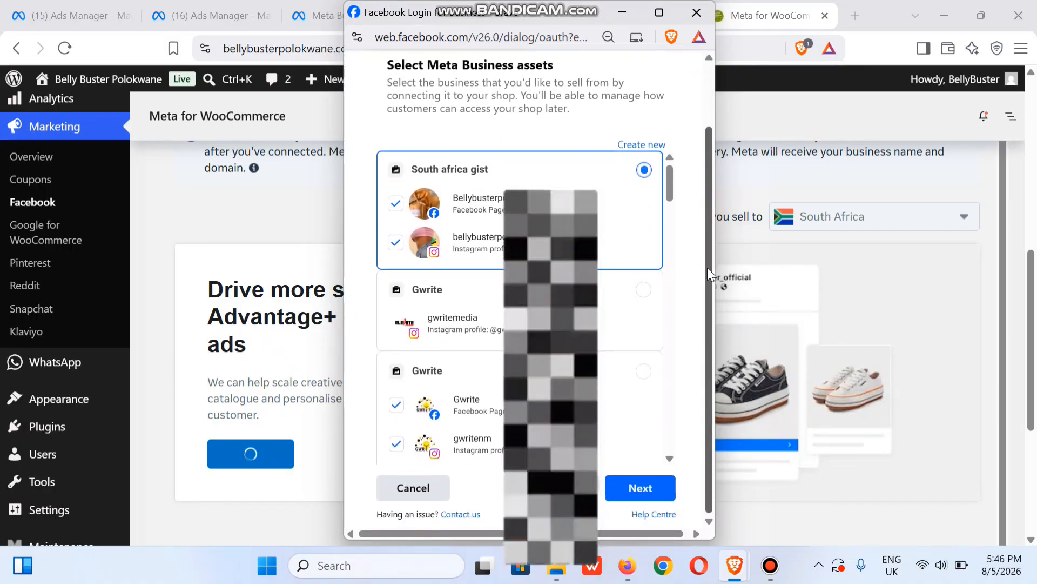
left_click(642, 489)
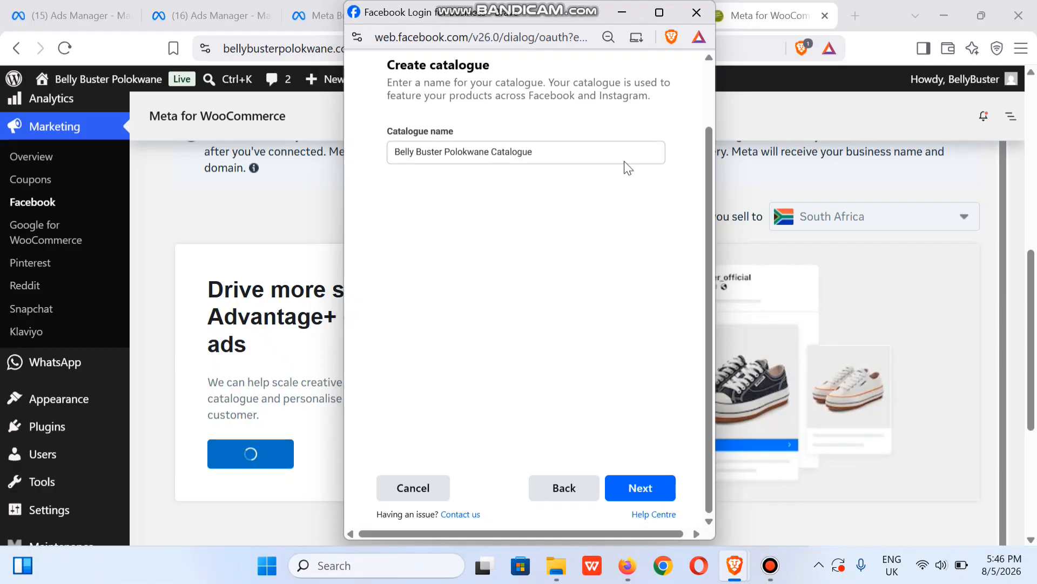
Create and use the catalogue named Belly Buster Polokwane Catalogue, and choose Belly Buster Ad Account as the ad account
mouse_move(708, 269)
left_mouse_down()
mouse_move(699, 188)
mouse_move(694, 365)
left_mouse_up()
left_click(648, 486)
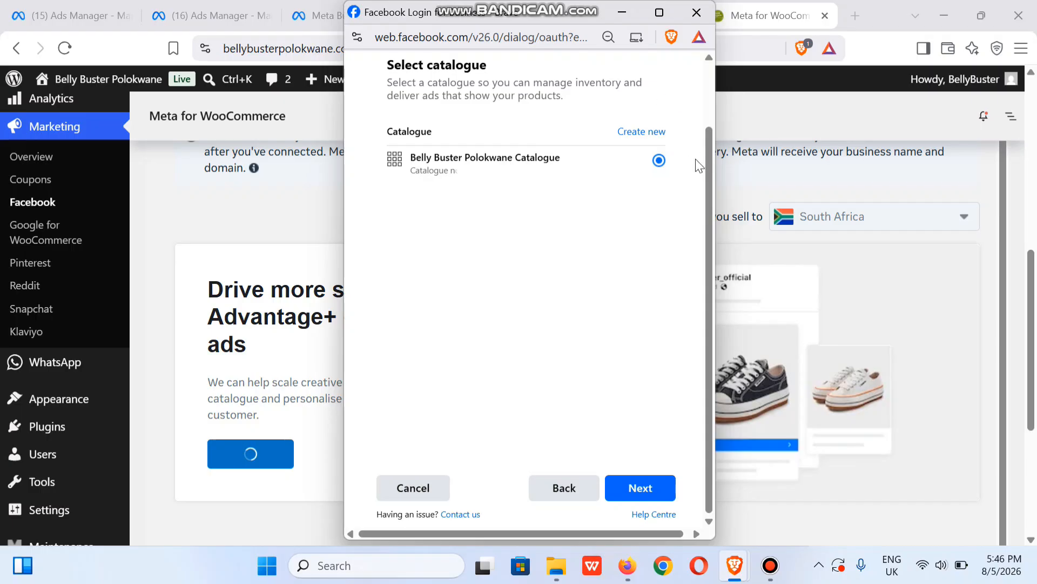
left_click(646, 489)
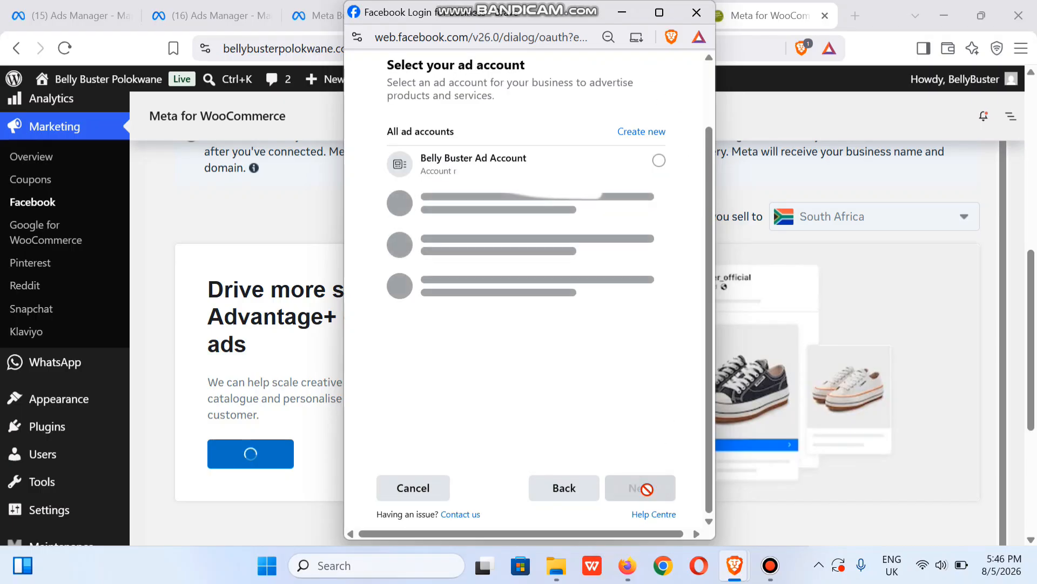
left_click(661, 168)
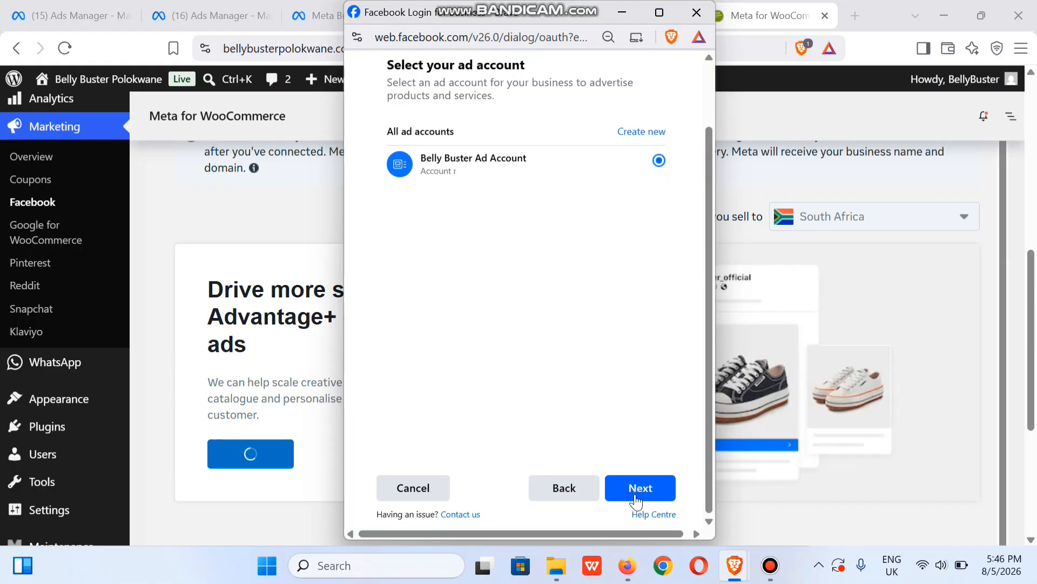
left_click(636, 492)
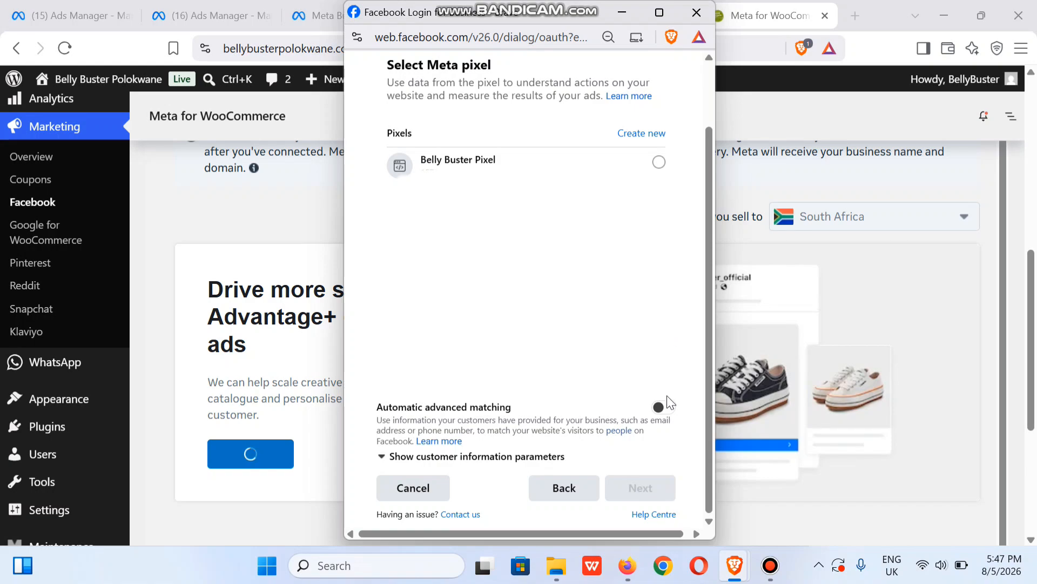
Turn on automatic advanced matching and select Belly Buster Pixel as the Meta pixel for the connection
left_click(666, 411)
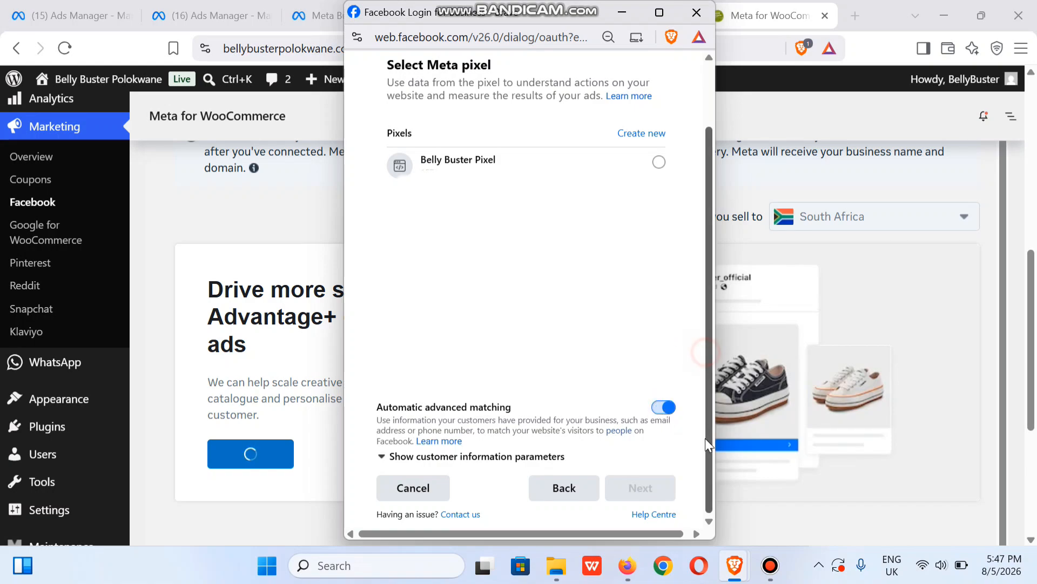
left_click(660, 165)
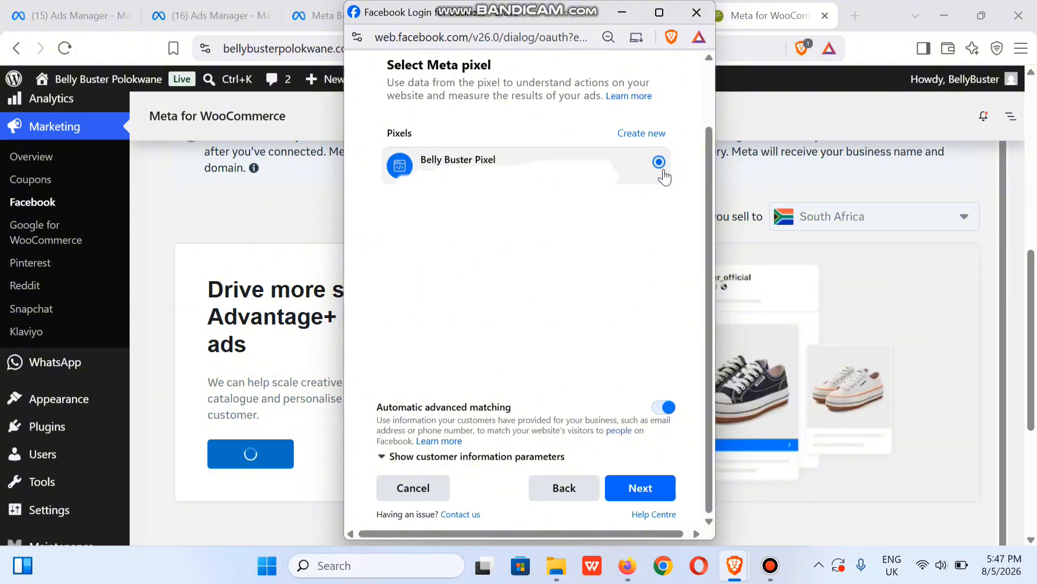
left_click(651, 489)
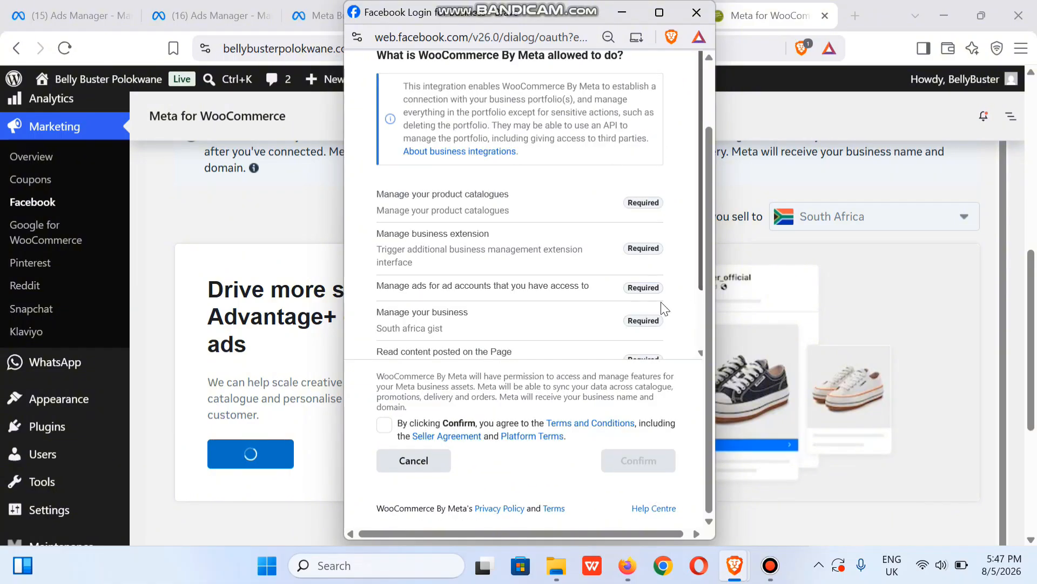
Agree to the terms, confirm the permissions requested by WooCommerce By Meta, and finish the Facebook connection setup
left_click(381, 425)
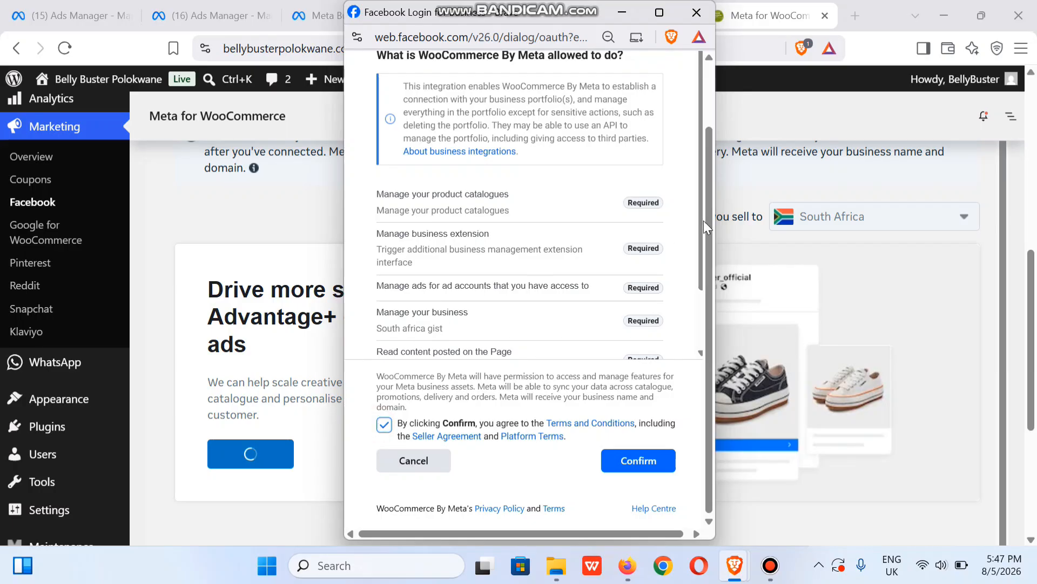
scroll(694, 330, "down", 2)
left_click_drag(695, 330, 688, 157)
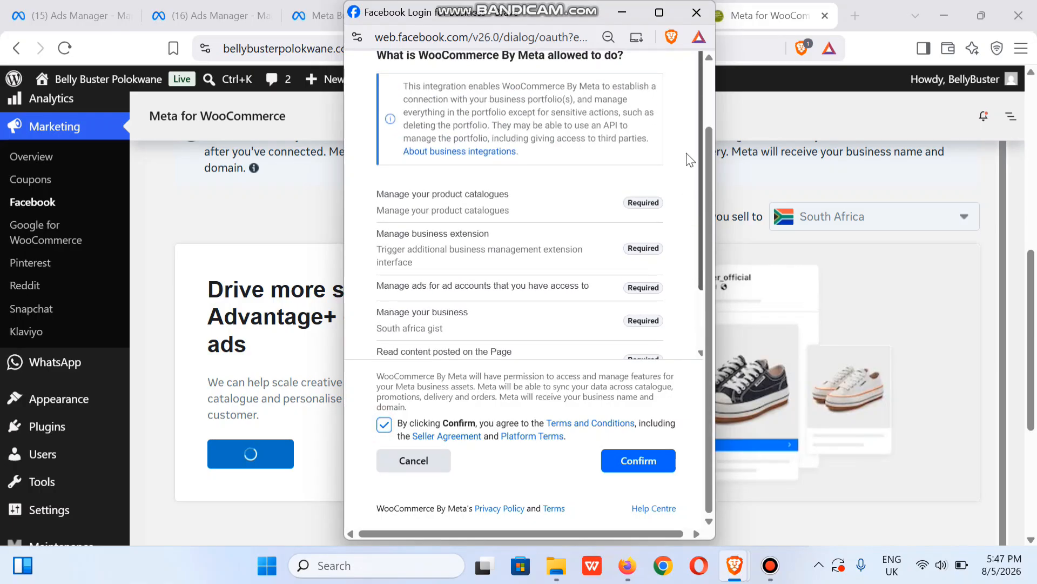
left_click(635, 469)
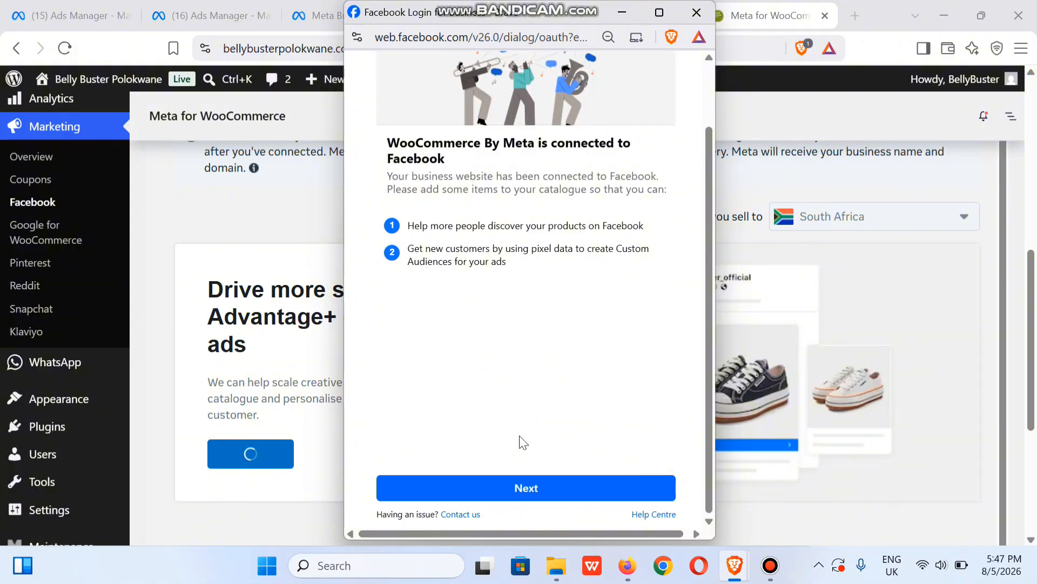
left_click_drag(708, 244, 705, 277)
left_click(523, 493)
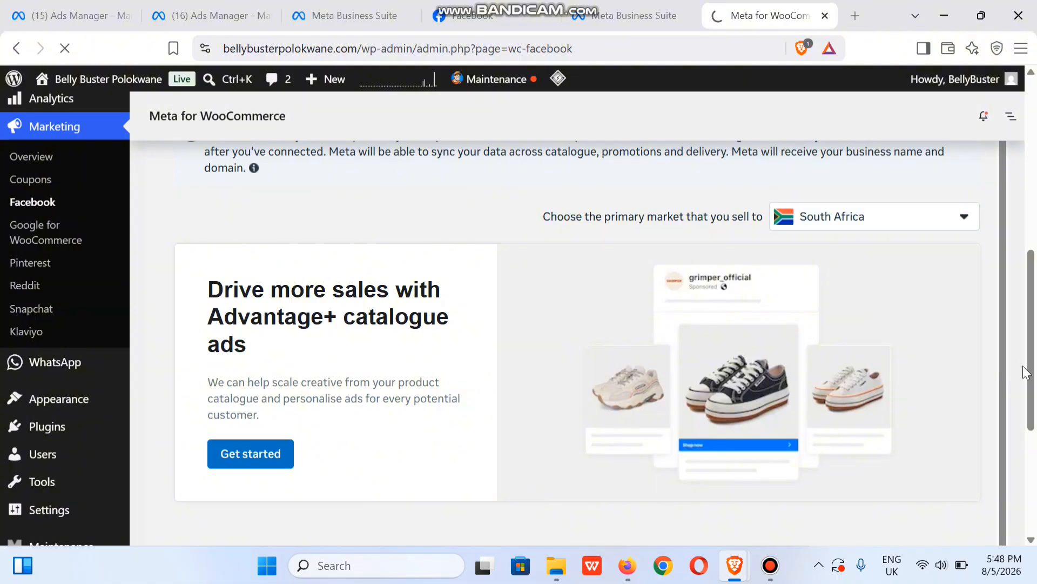
Review the Meta for WooCommerce overview, checking the Facebook and Instagram ads section and the connected product catalogue
left_click_drag(1030, 381, 1032, 459)
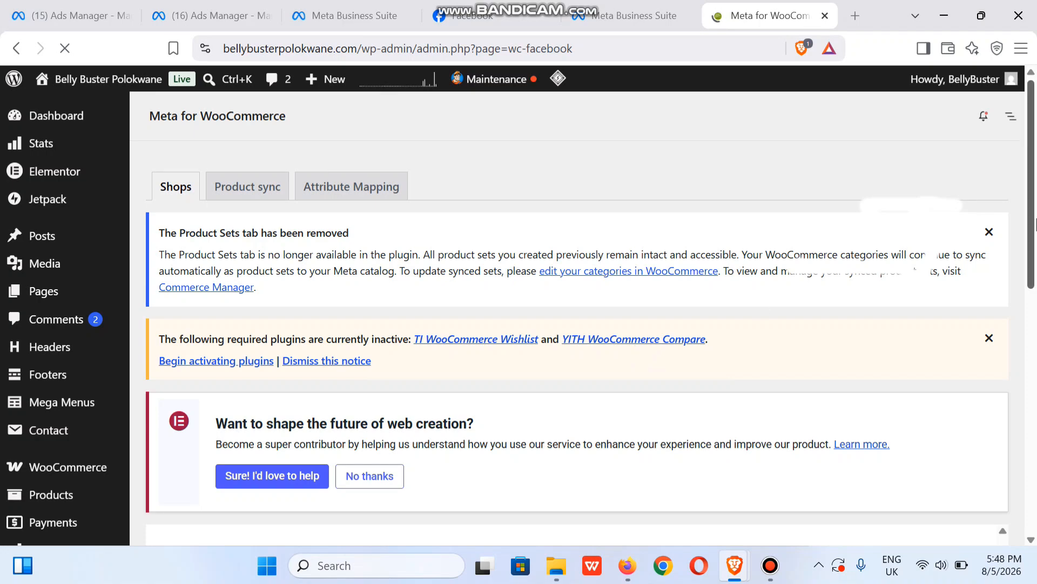
left_click_drag(1033, 230, 1032, 474)
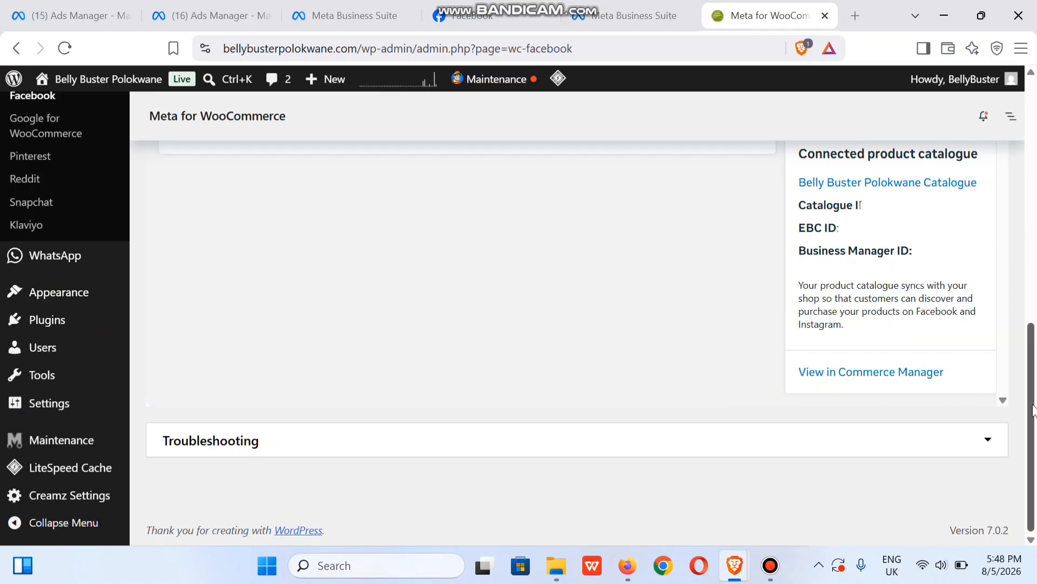
left_click_drag(1033, 410, 1030, 338)
scroll(1030, 338, "up", 1)
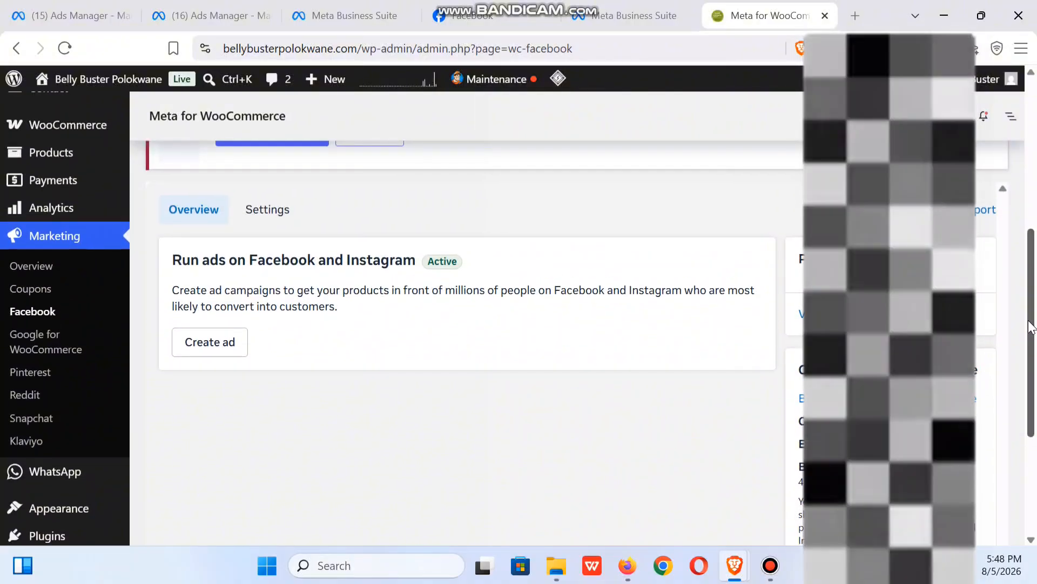
left_click_drag(1031, 324, 1036, 381)
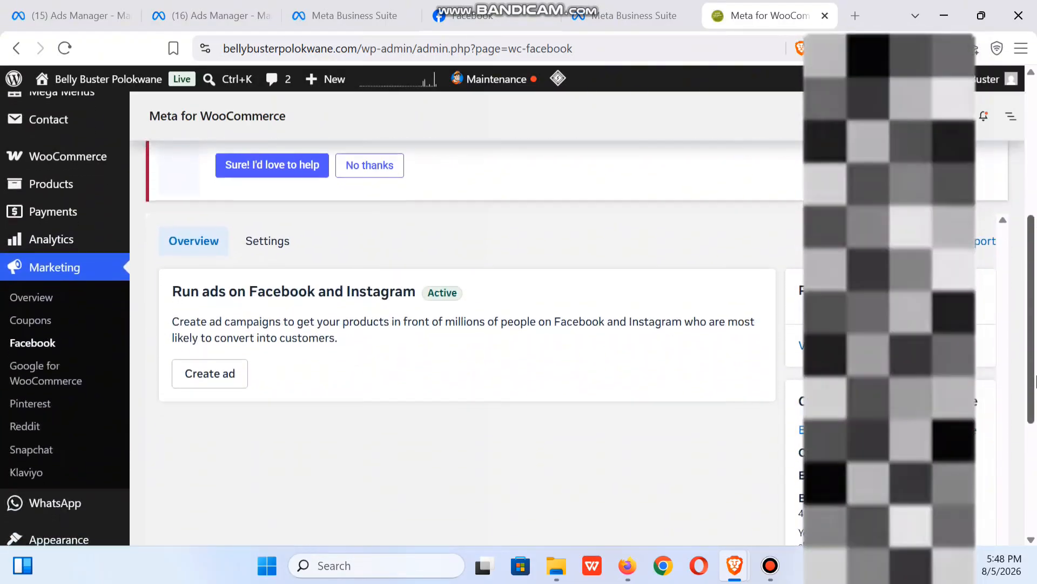